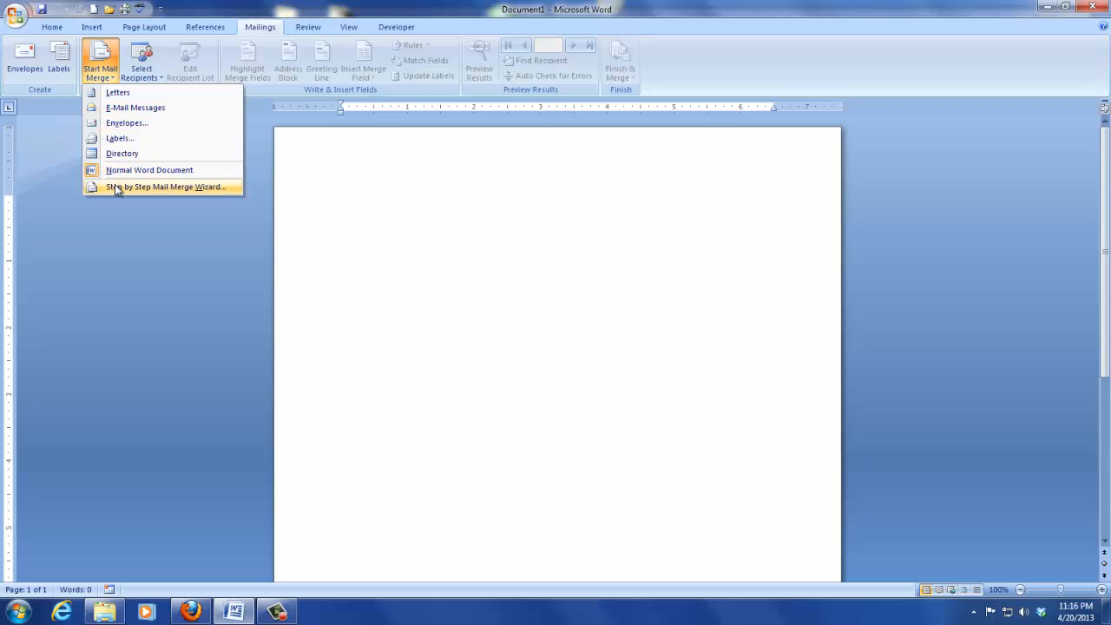
Step: Launch the Step-by-Step Mail Merge Wizard with Labels as the document type
{"action": "left_click", "coordinate": [115, 186]}
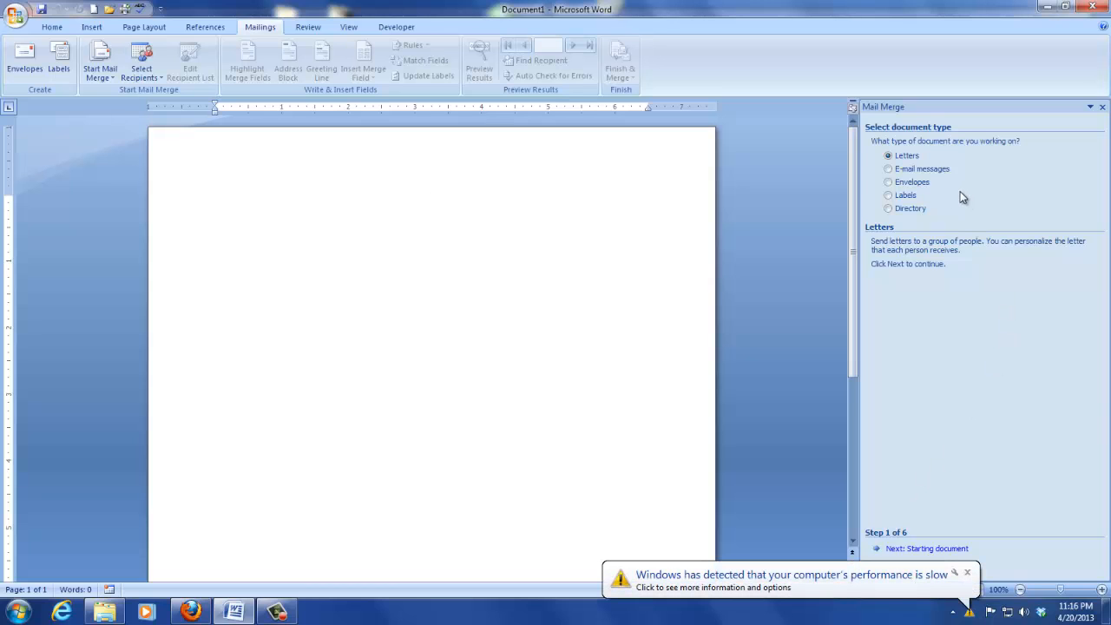
{"action": "left_click", "coordinate": [890, 196]}
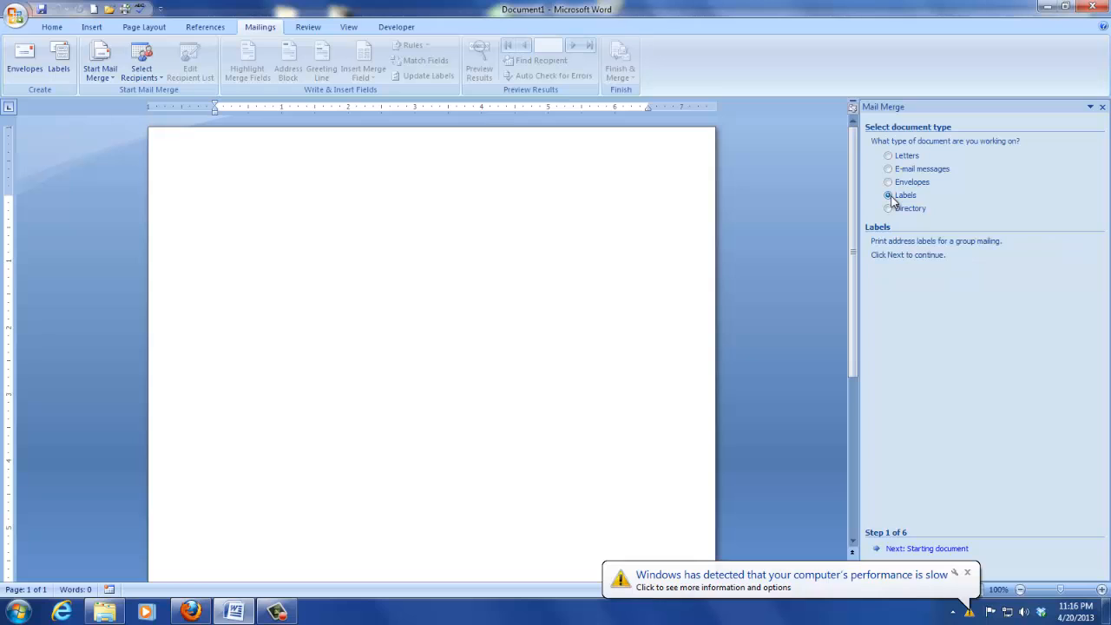
Step: Lay out the starting document as Avery US Letter 5160 labels through Label options
{"action": "left_click", "coordinate": [936, 554]}
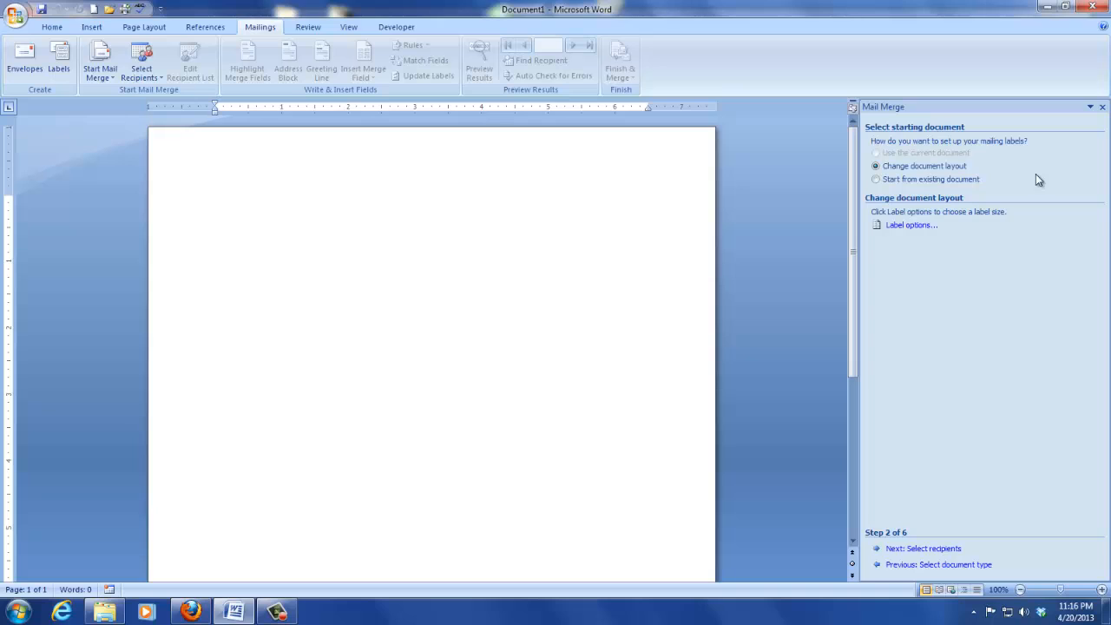
{"action": "left_click", "coordinate": [916, 228]}
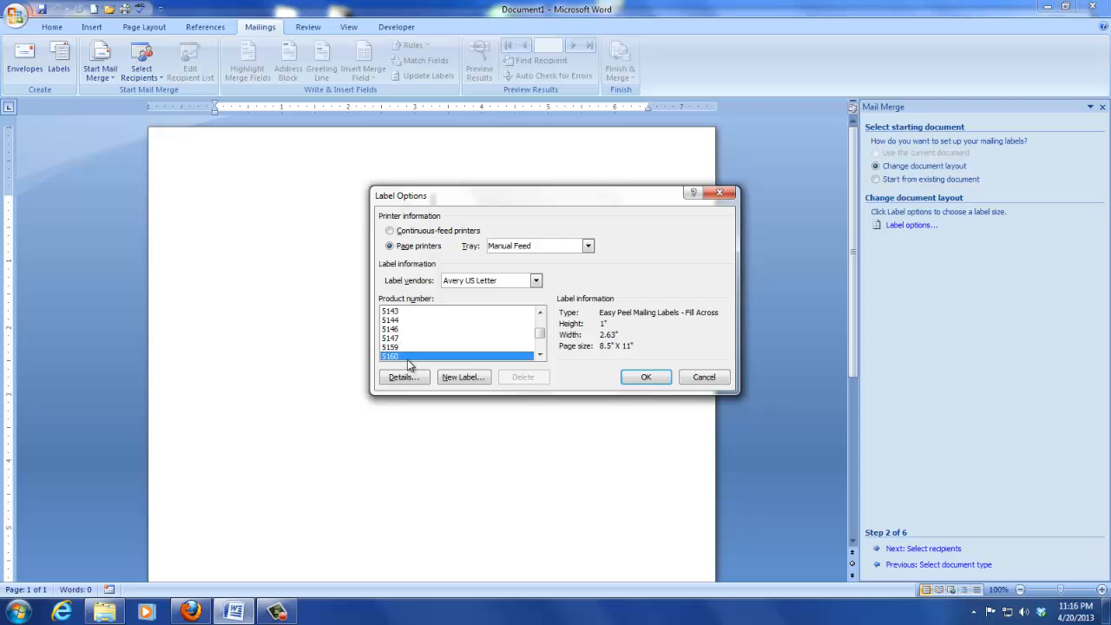
{"action": "left_click", "coordinate": [644, 382]}
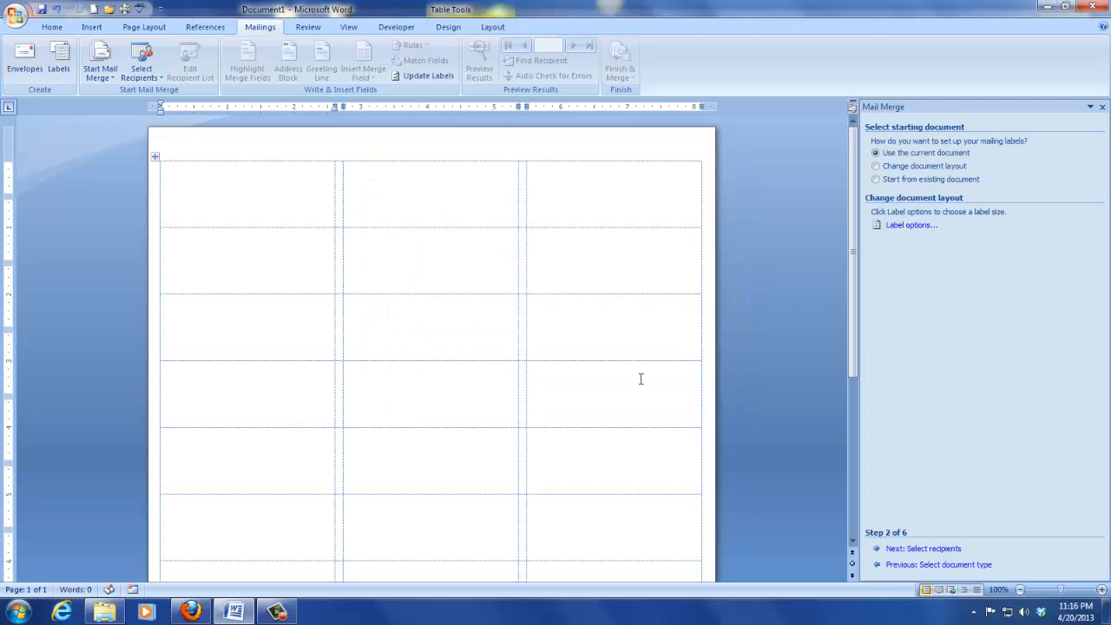
Step: Use Sheet1$ of Desktop > Jing Video for Mail Merge > Addresses > 'Addresses for Mail Merge.xlsx' as recipients
{"action": "left_click", "coordinate": [949, 551]}
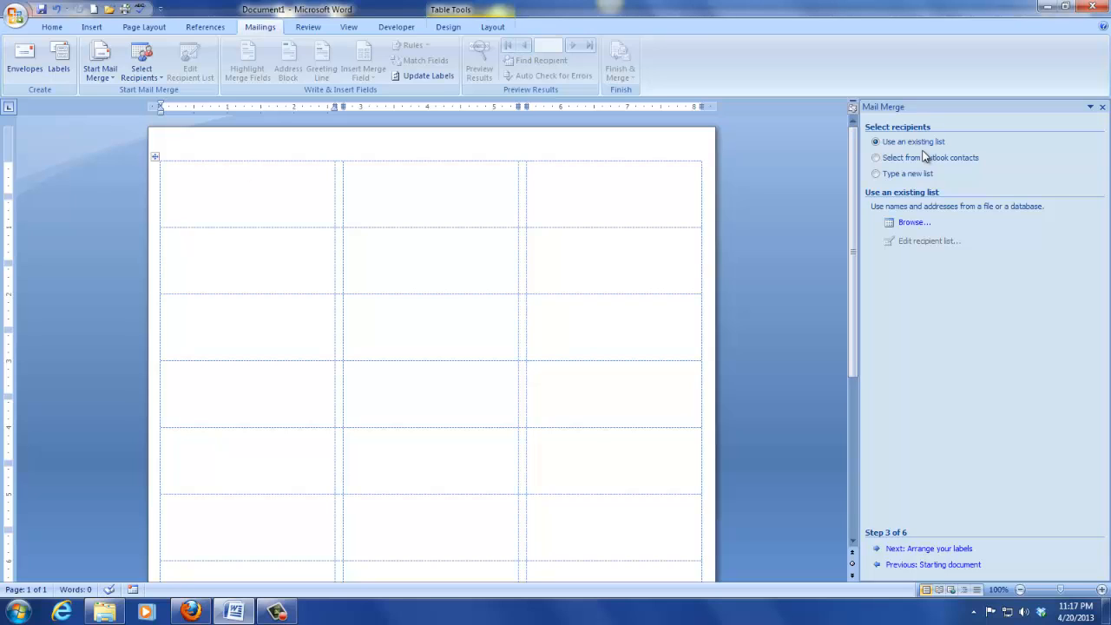
{"action": "left_click", "coordinate": [912, 222]}
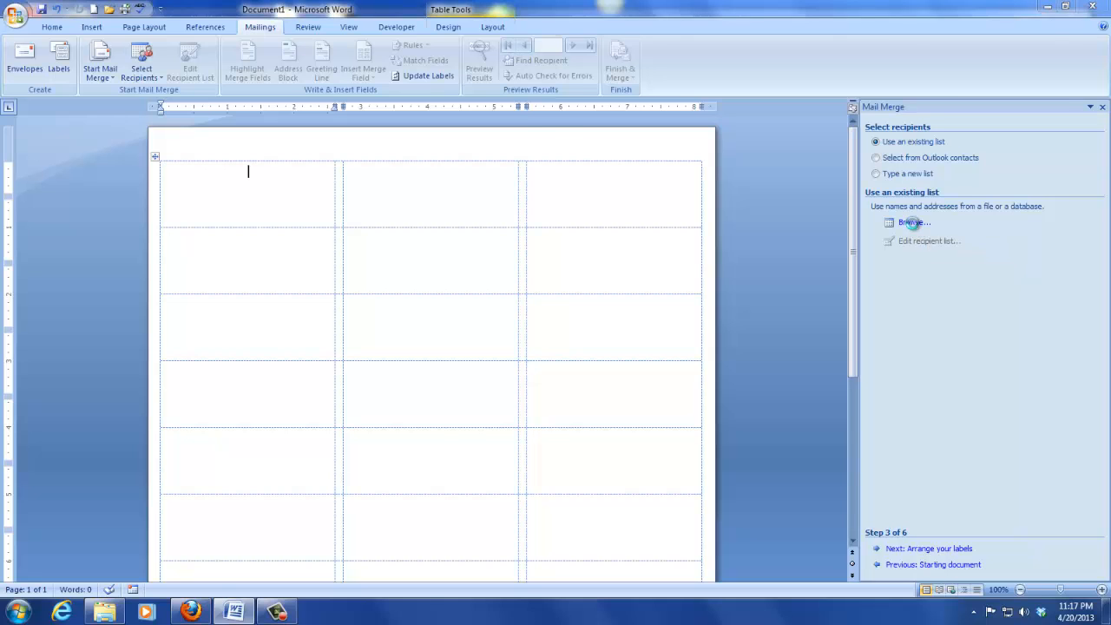
{"action": "left_click", "coordinate": [68, 145]}
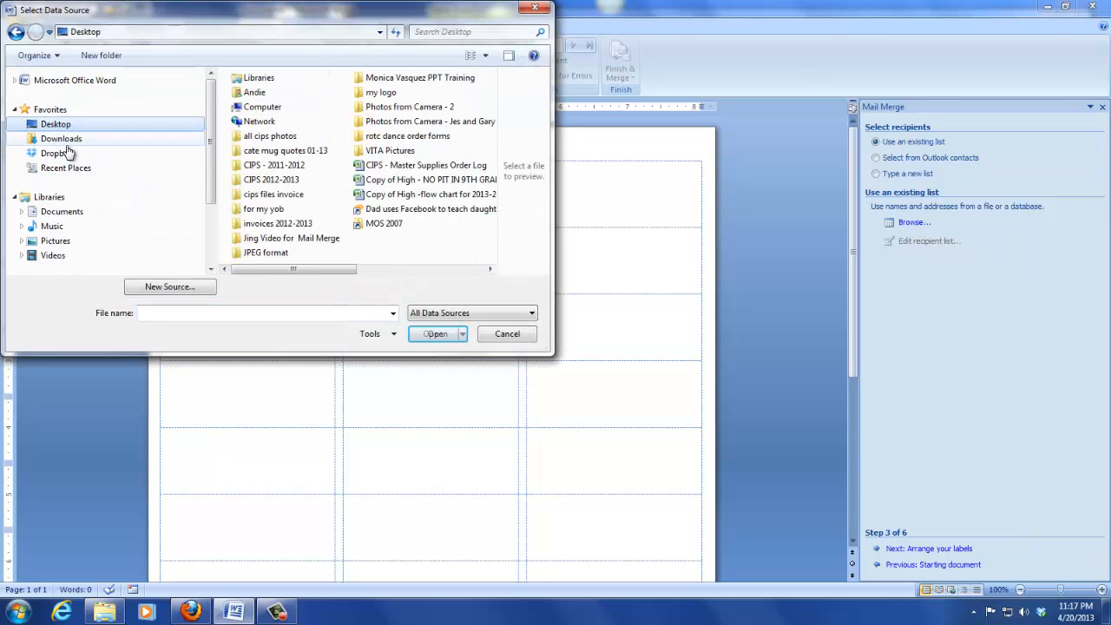
{"action": "double_click", "coordinate": [279, 239]}
{"action": "left_click", "coordinate": [263, 96]}
{"action": "double_click", "coordinate": [263, 96]}
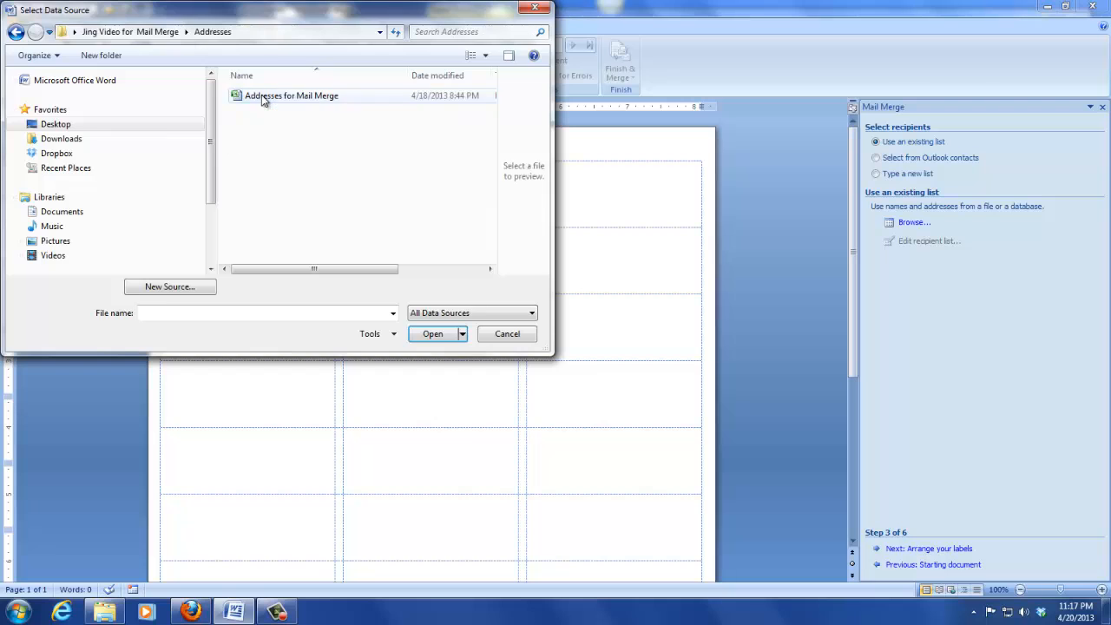
{"action": "double_click", "coordinate": [261, 96]}
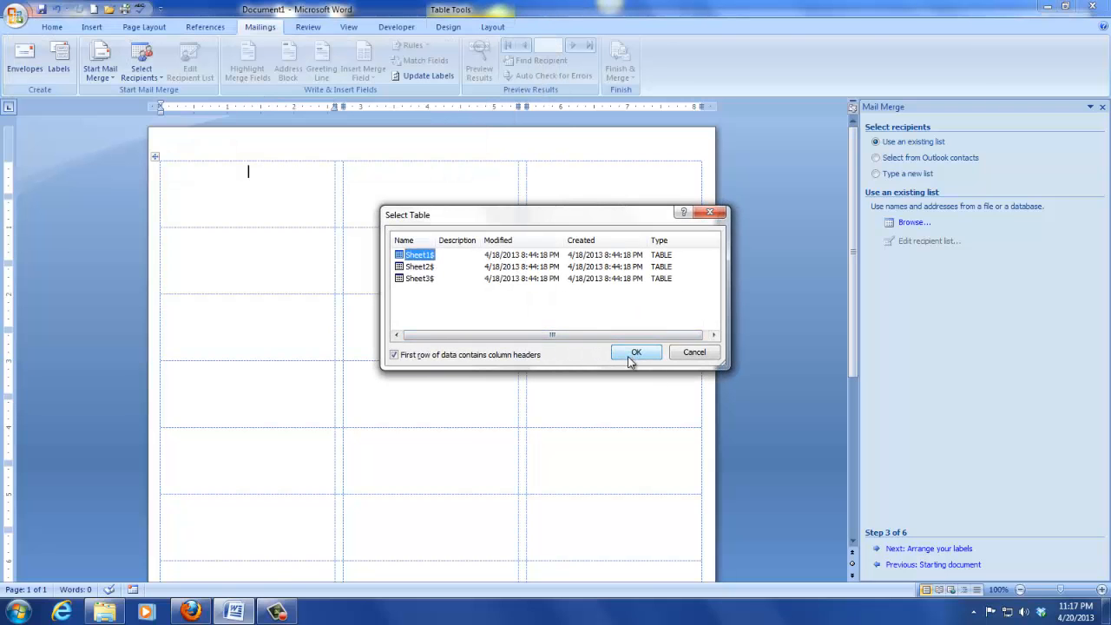
{"action": "left_click", "coordinate": [634, 353]}
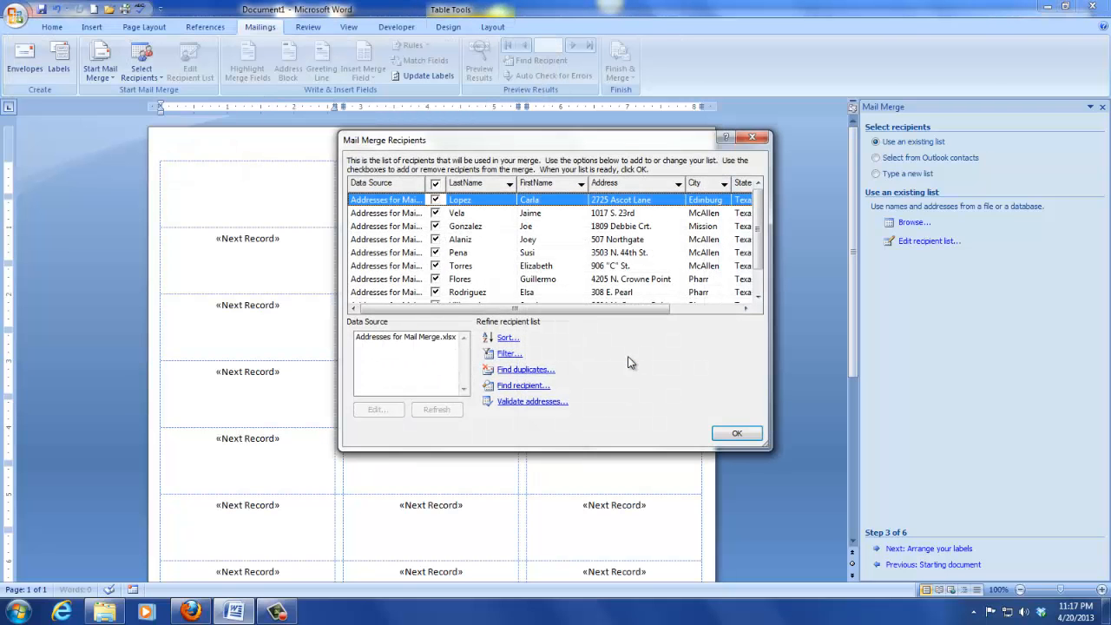
{"action": "left_click", "coordinate": [734, 435]}
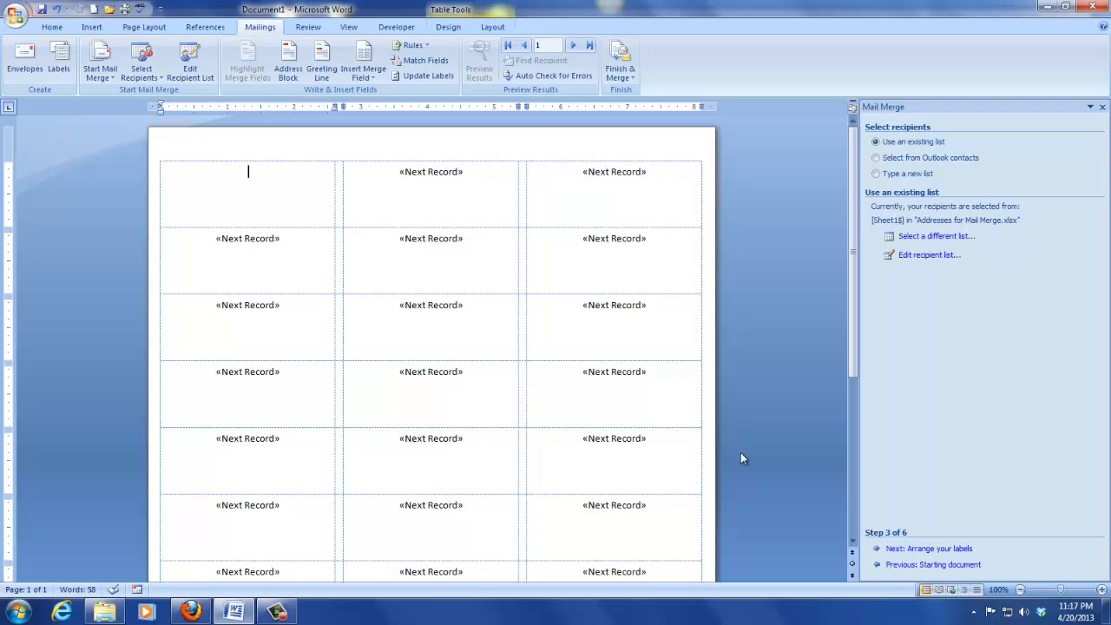
Step: Advance to step 4 and review the More items field list, cancelling without inserting
{"action": "left_click", "coordinate": [931, 549]}
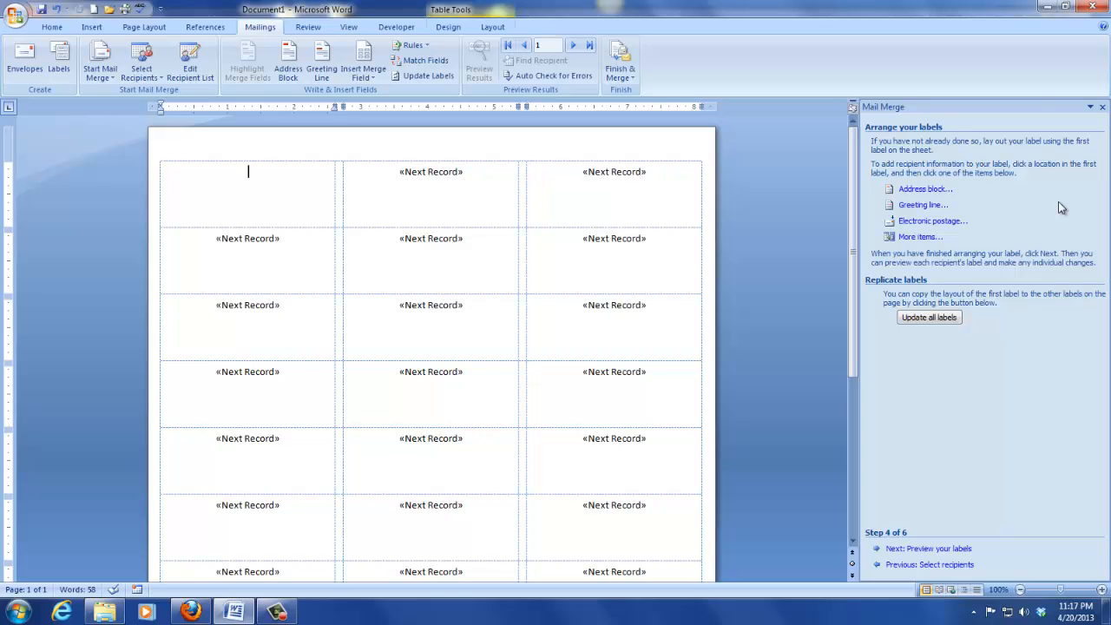
{"action": "left_click", "coordinate": [940, 241]}
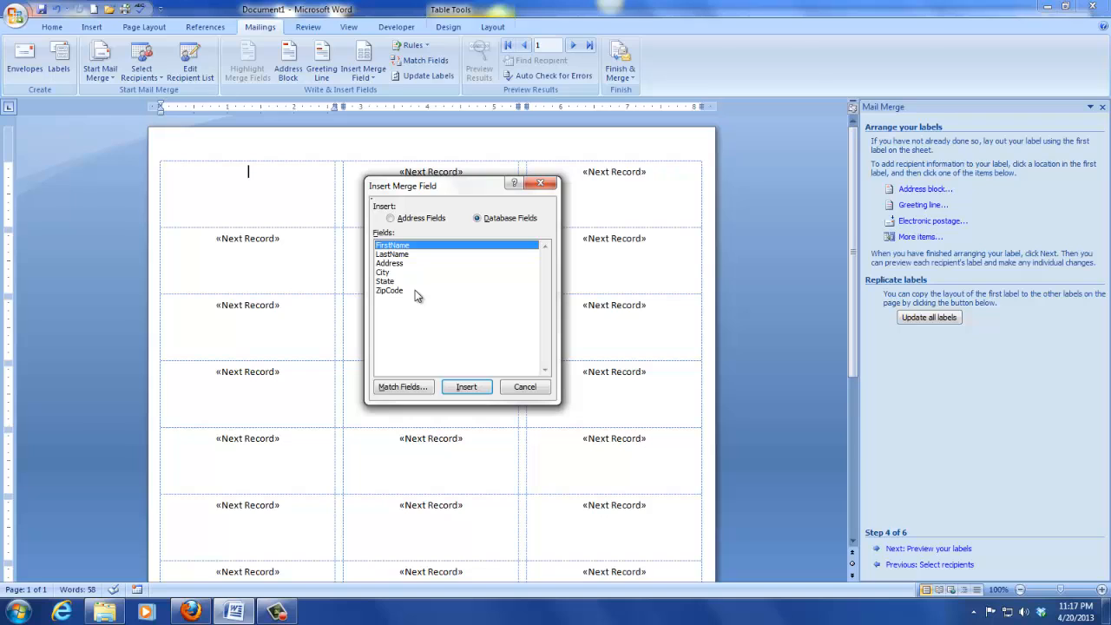
{"action": "left_click", "coordinate": [524, 387]}
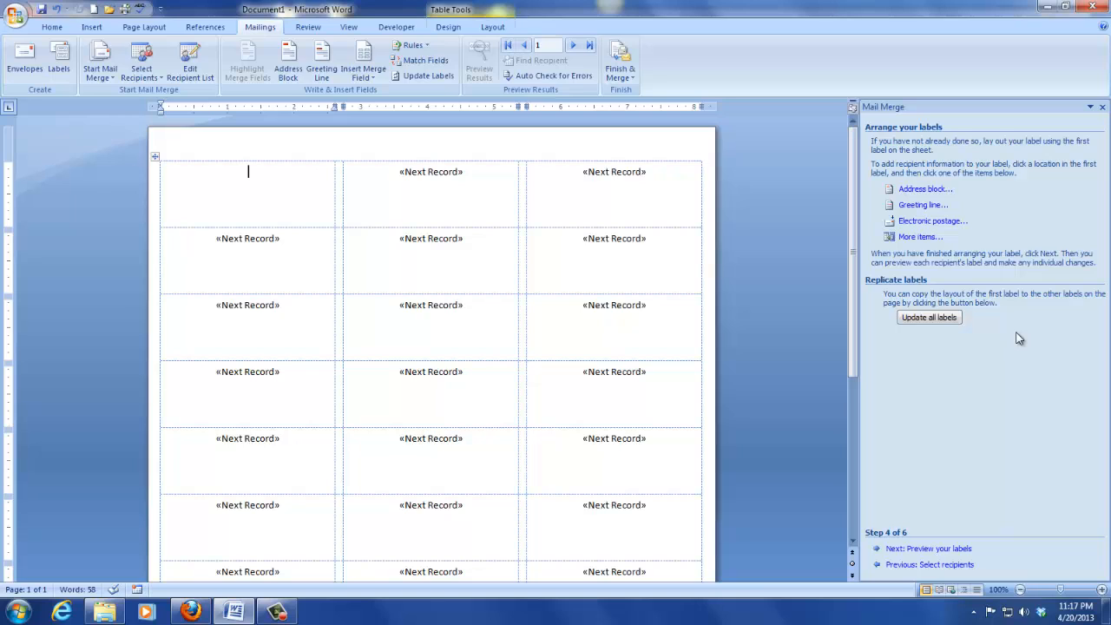
Step: Insert a default address block, update all labels, and preview the ten merged addresses
{"action": "left_click", "coordinate": [930, 198]}
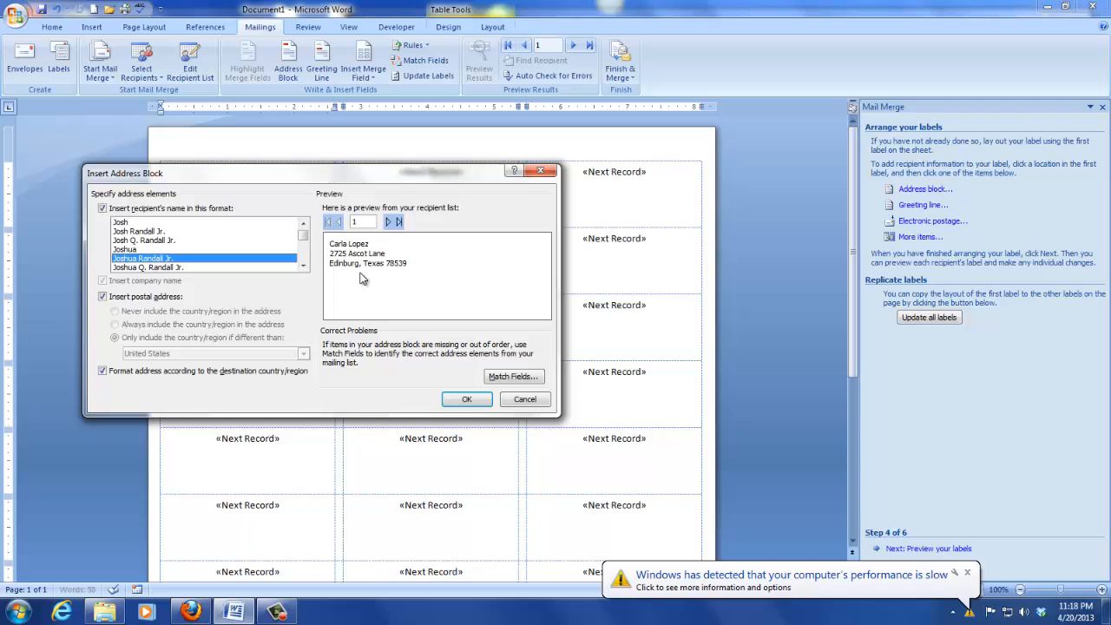
{"action": "left_click", "coordinate": [479, 404]}
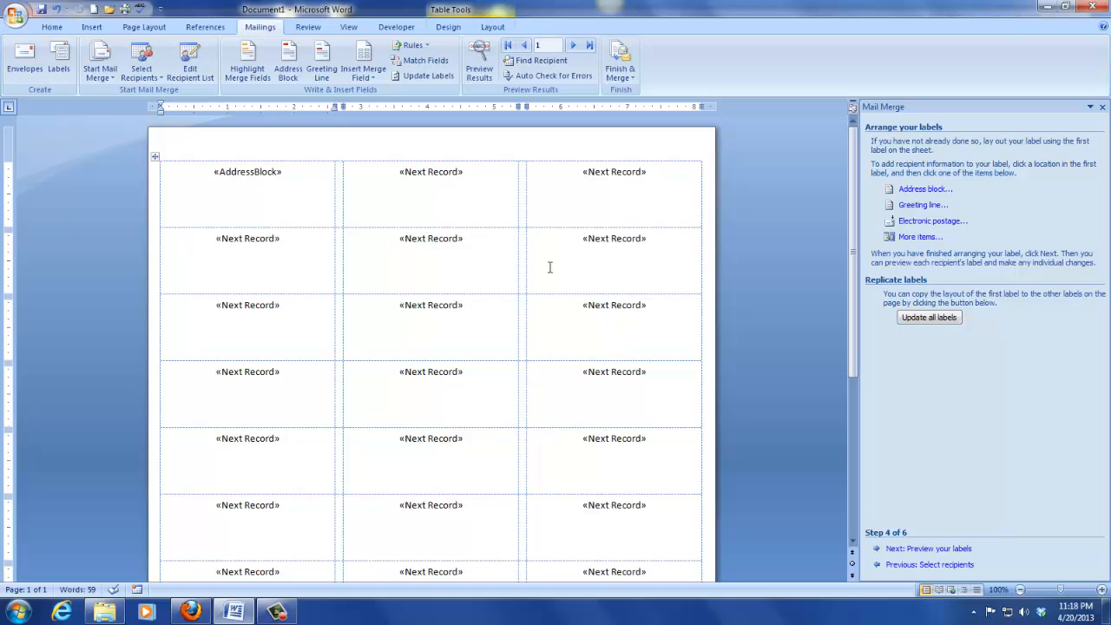
{"action": "left_click", "coordinate": [929, 318]}
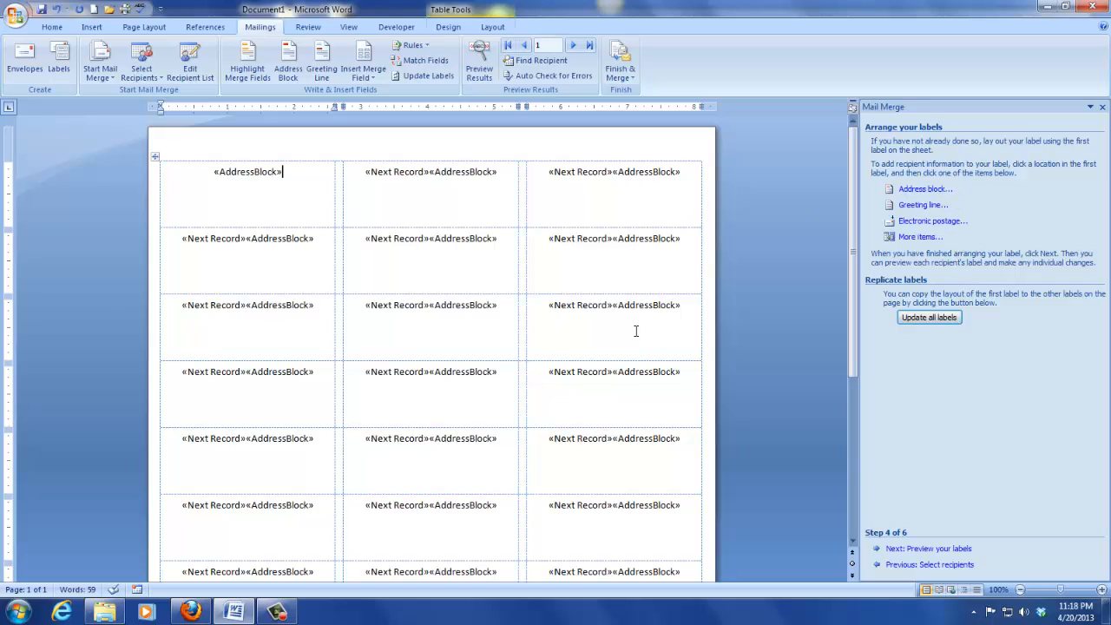
{"action": "left_click", "coordinate": [929, 549]}
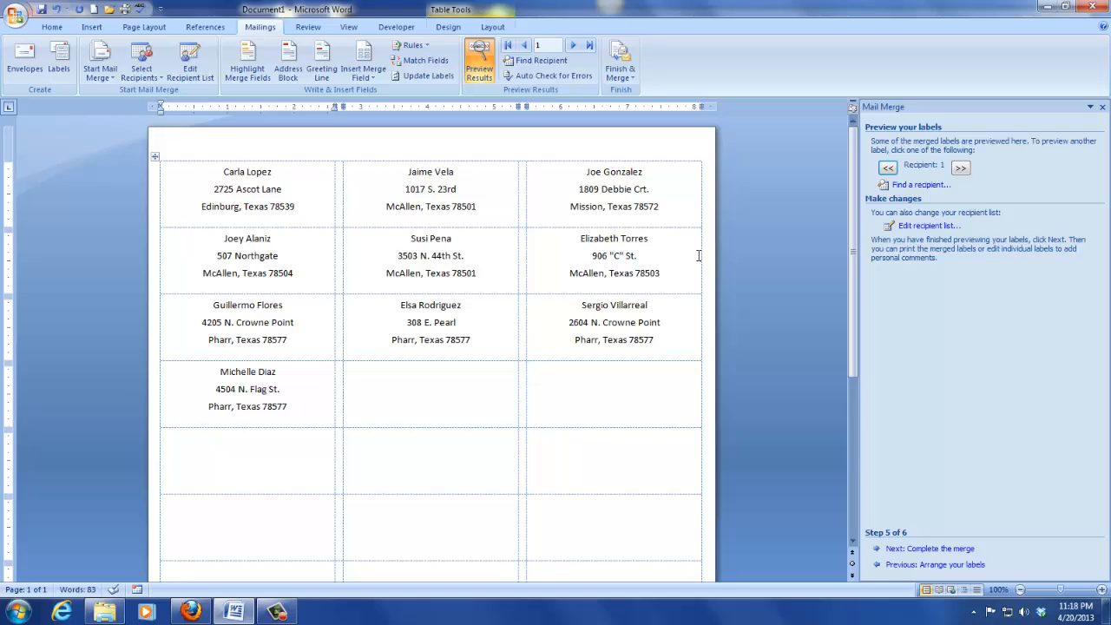
Step: Page three recipients forward and back to the first, then advance to step 6
{"action": "left_click", "coordinate": [960, 169]}
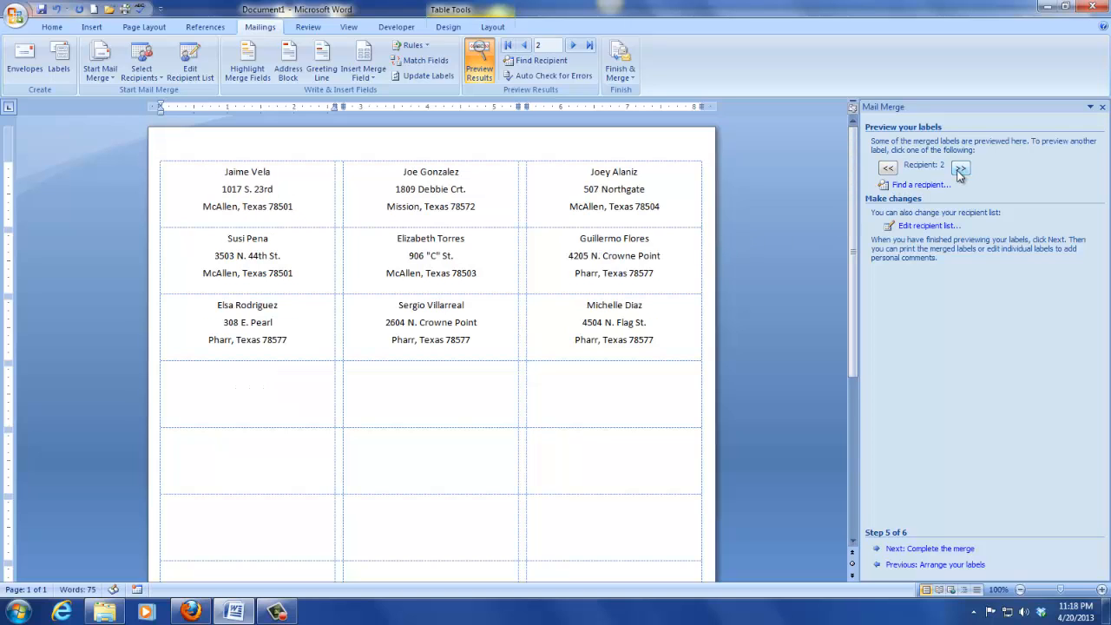
{"action": "left_click", "coordinate": [960, 169]}
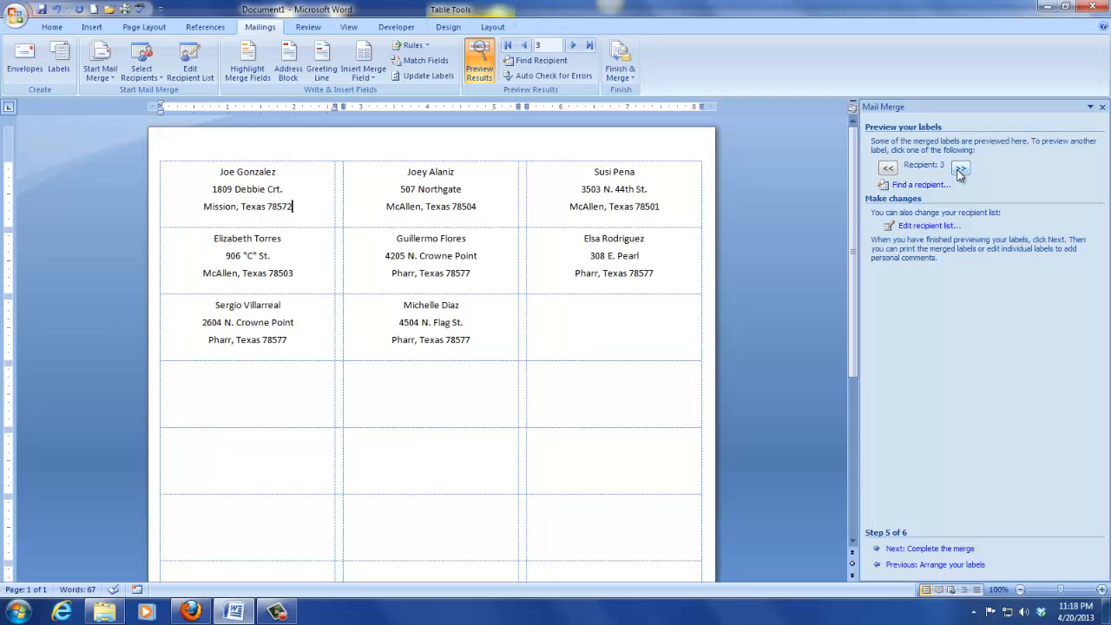
{"action": "left_click", "coordinate": [960, 168]}
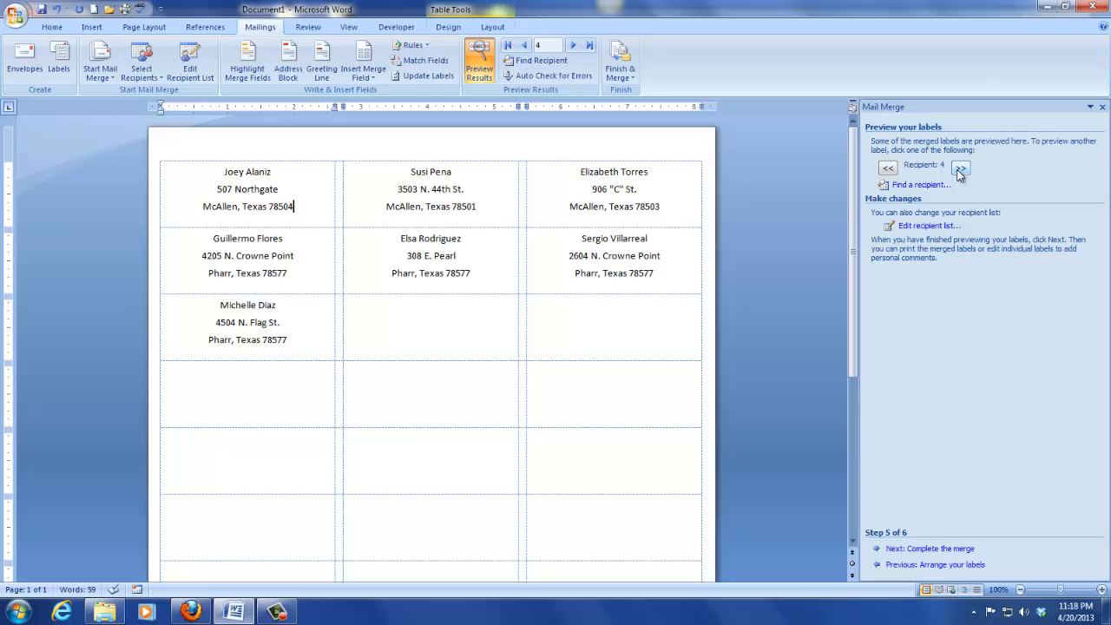
{"action": "left_click", "coordinate": [887, 168]}
{"action": "left_click", "coordinate": [887, 169]}
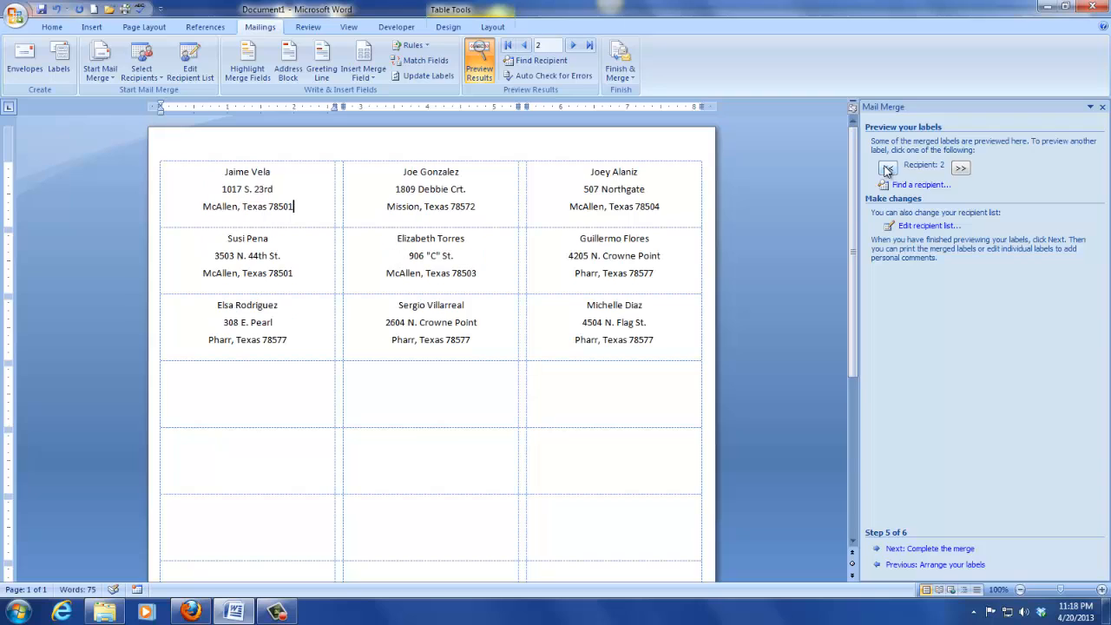
{"action": "left_click", "coordinate": [887, 168]}
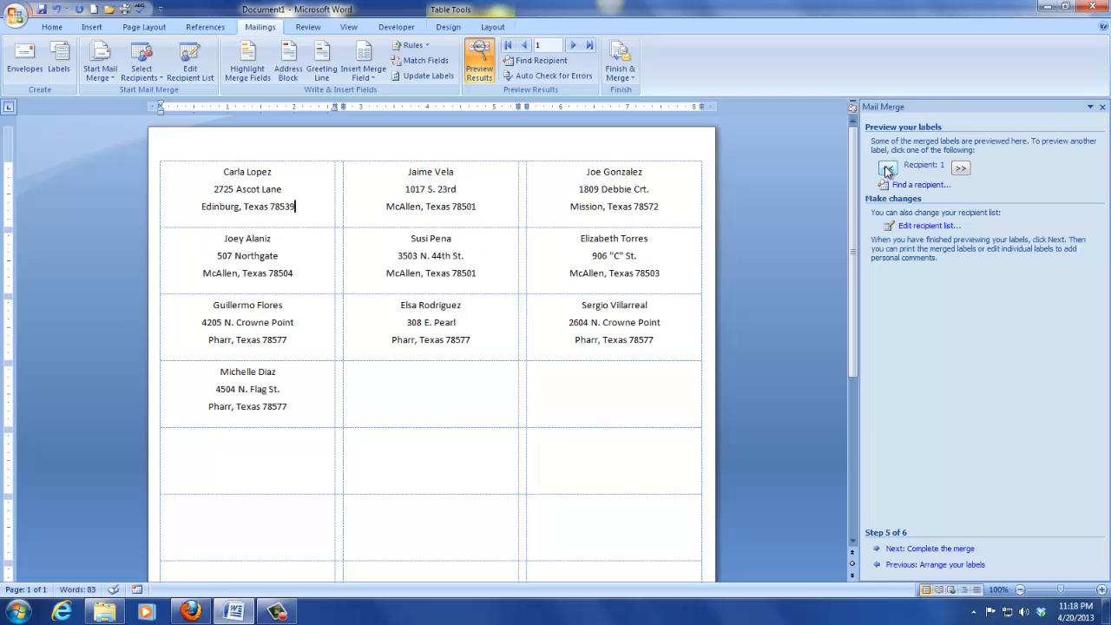
{"action": "left_click", "coordinate": [913, 549]}
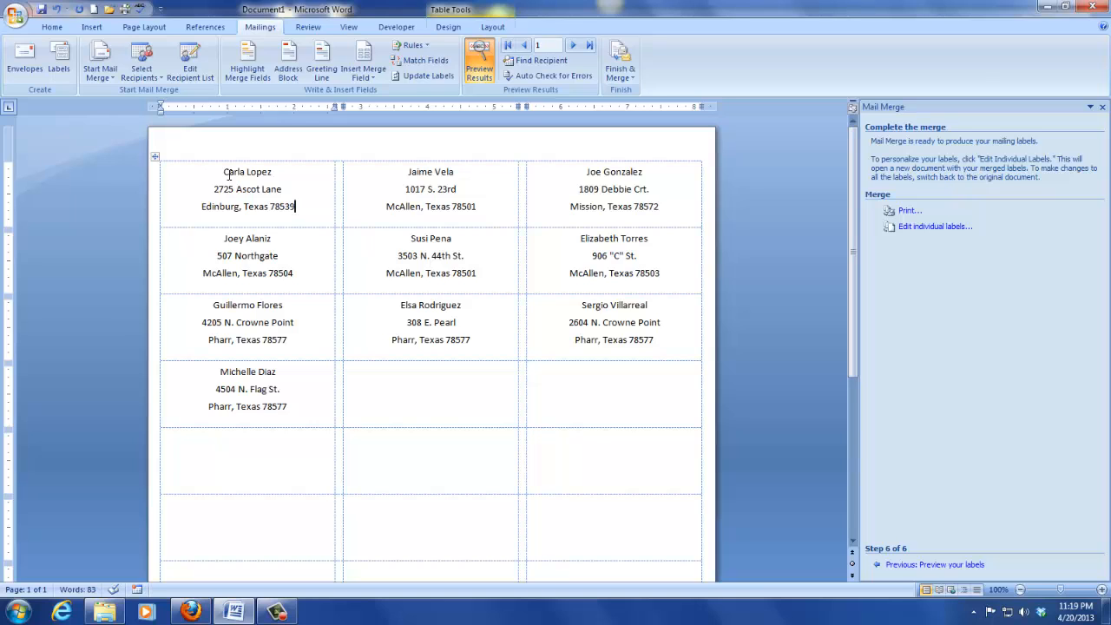
Step: Apply Script MT Bold to the four first-column labels, then deselect them
{"action": "left_click_drag", "start_coordinate": [226, 173], "coordinate": [286, 384]}
{"action": "left_click", "coordinate": [52, 27]}
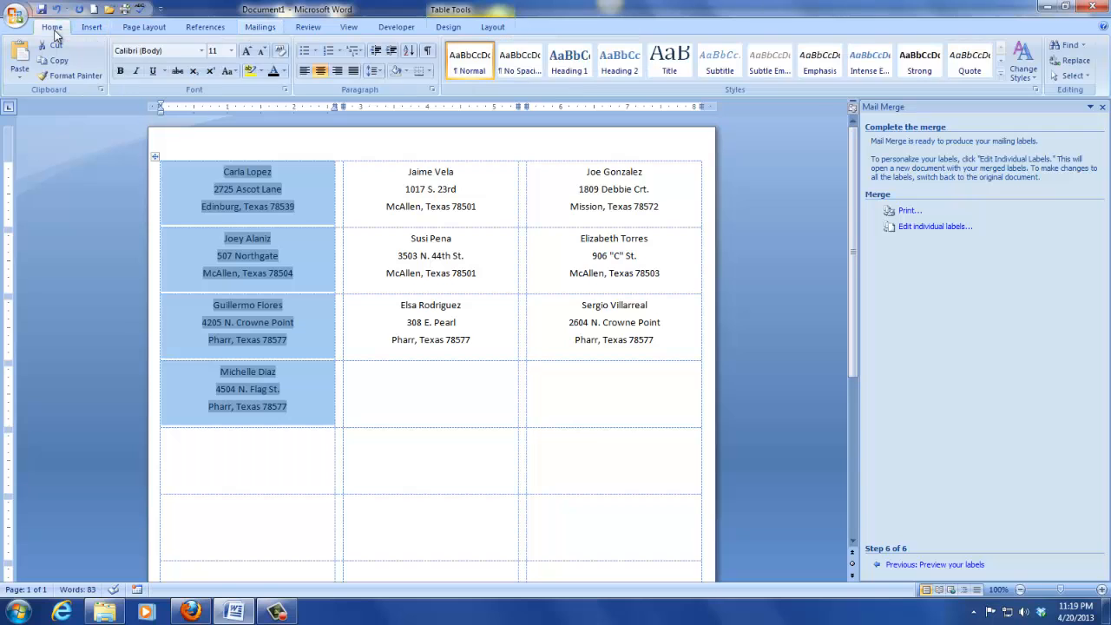
{"action": "left_click", "coordinate": [201, 50]}
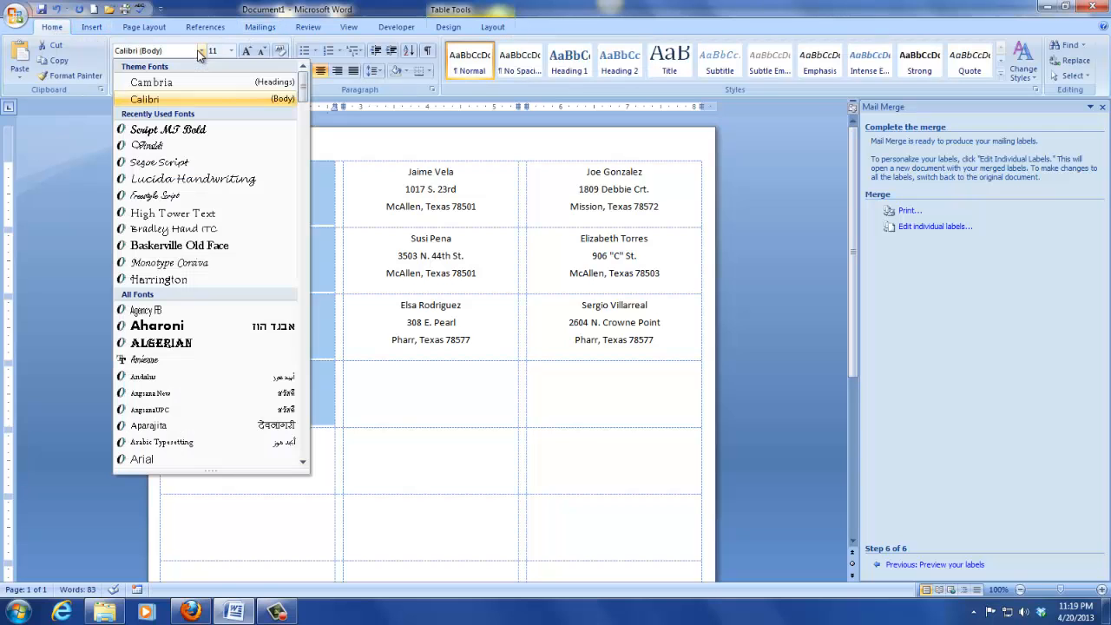
{"action": "left_click", "coordinate": [161, 137]}
{"action": "left_click", "coordinate": [379, 272]}
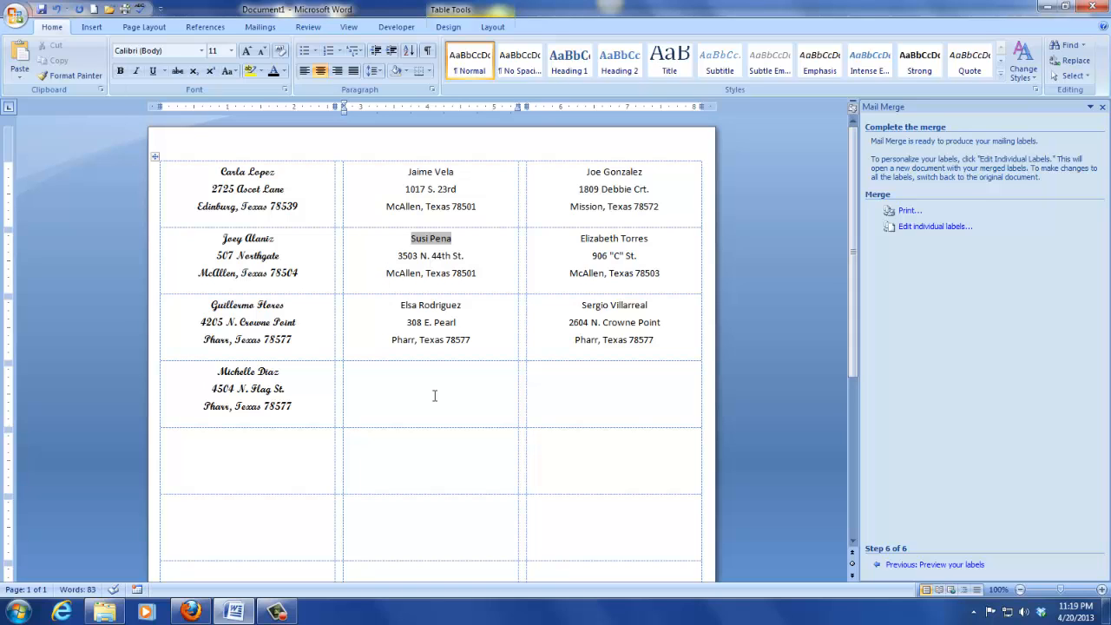
{"action": "left_click", "coordinate": [452, 343]}
{"action": "left_click", "coordinate": [440, 402]}
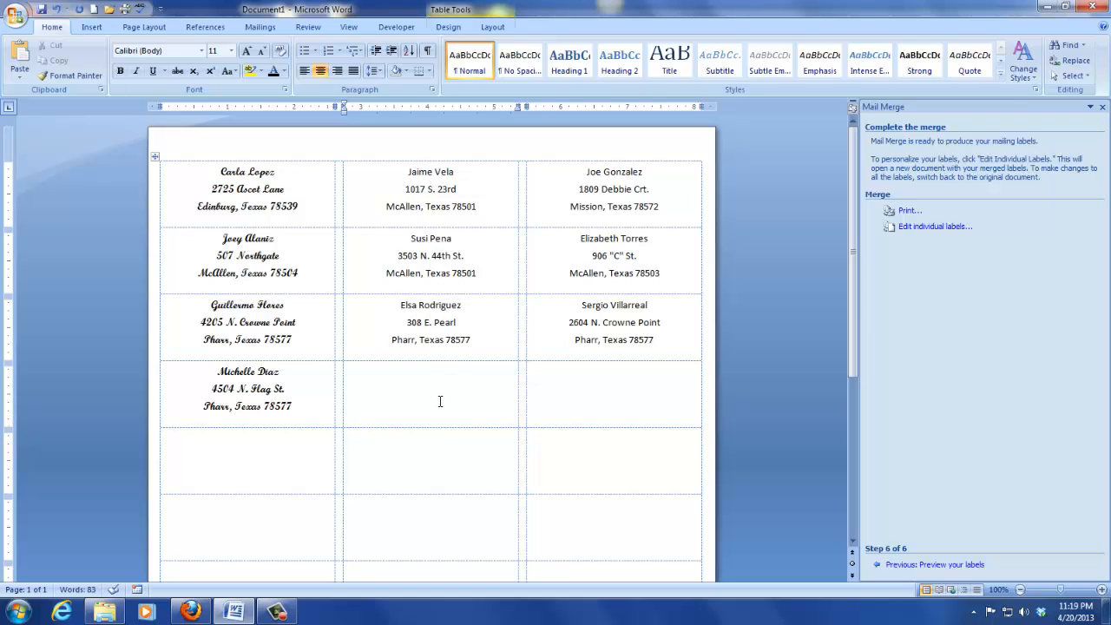